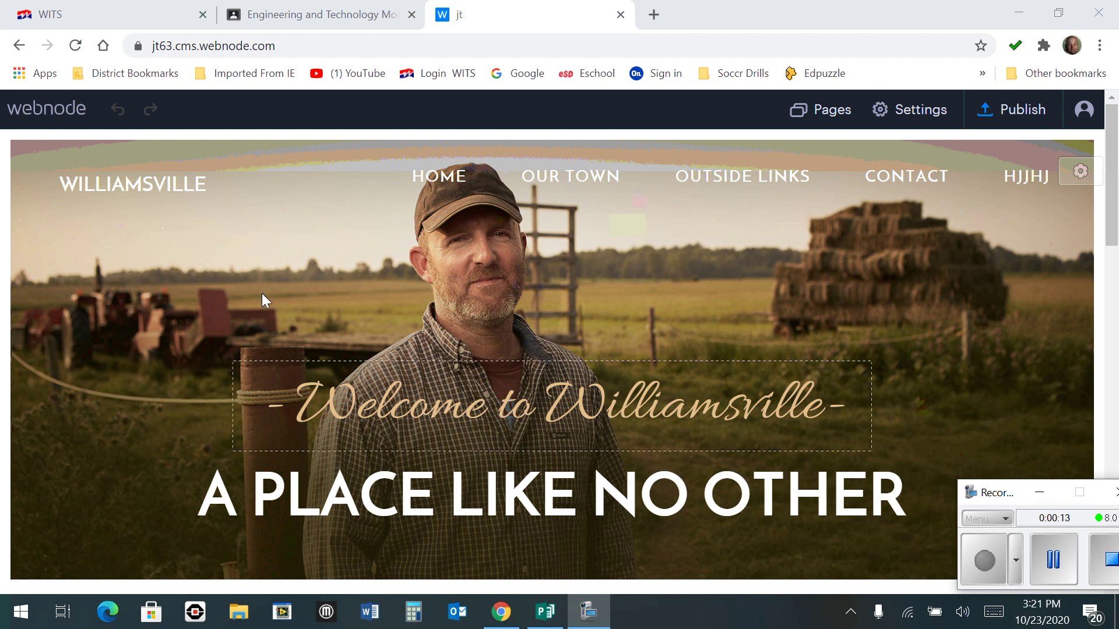
# Publish the site and copy its live link jt63.webnode.com/.
pyautogui.click(1020, 116)
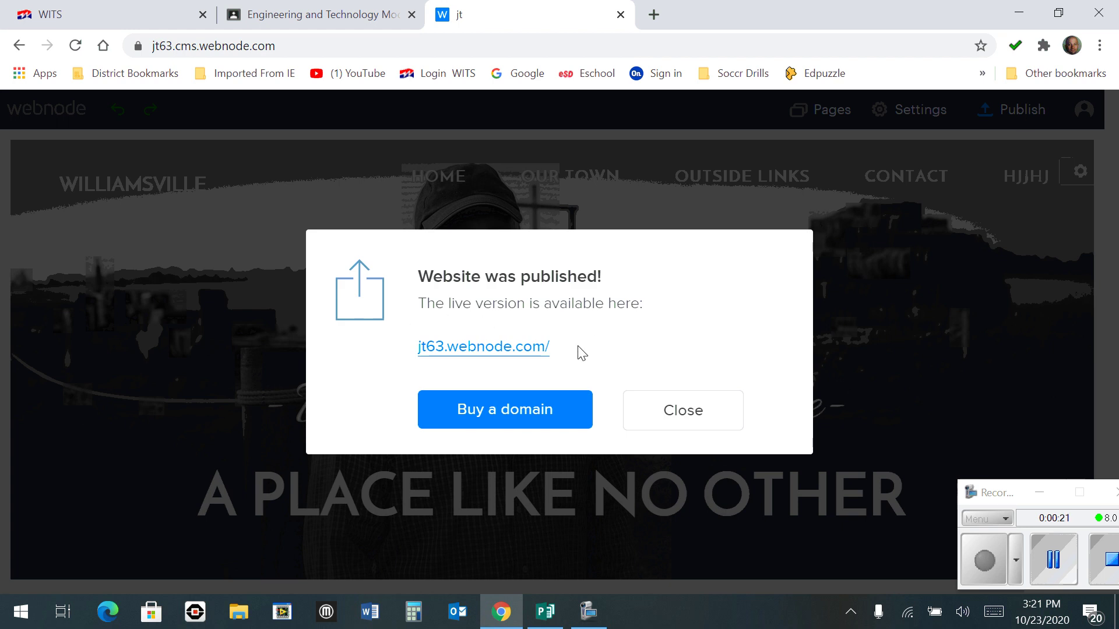
pyautogui.moveTo(553, 348); pyautogui.dragTo(411, 360)
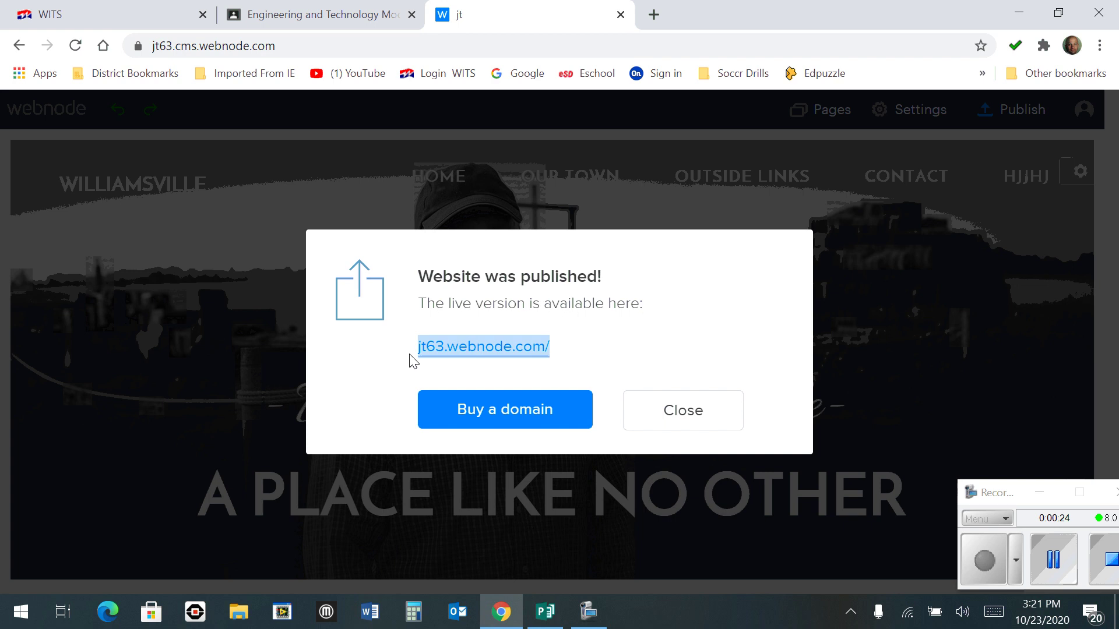
pyautogui.rightClick(478, 347)
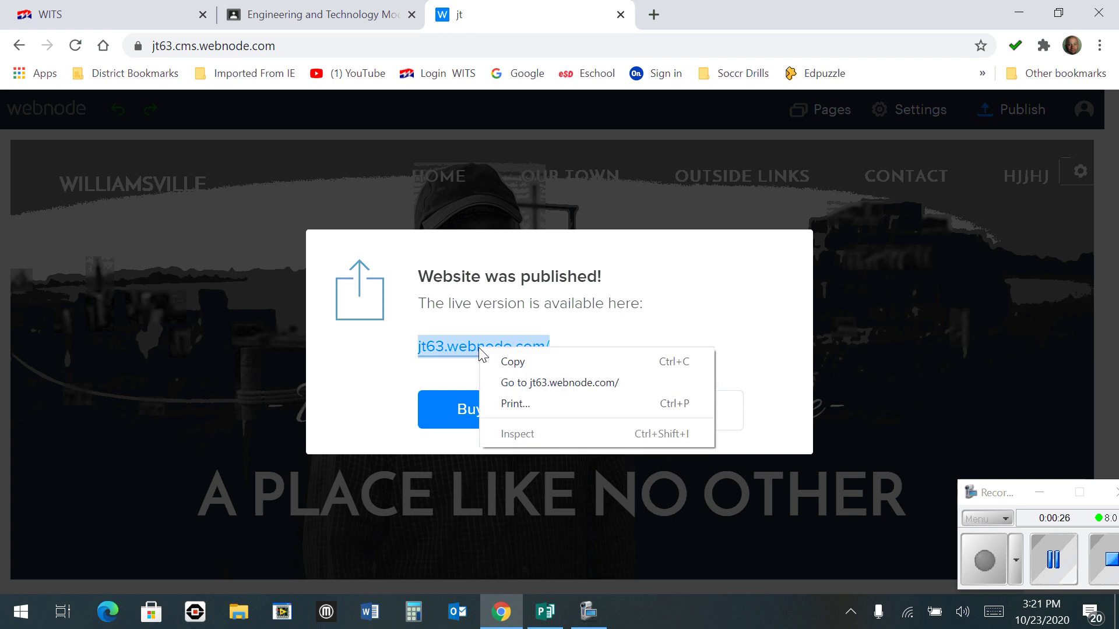
pyautogui.click(525, 365)
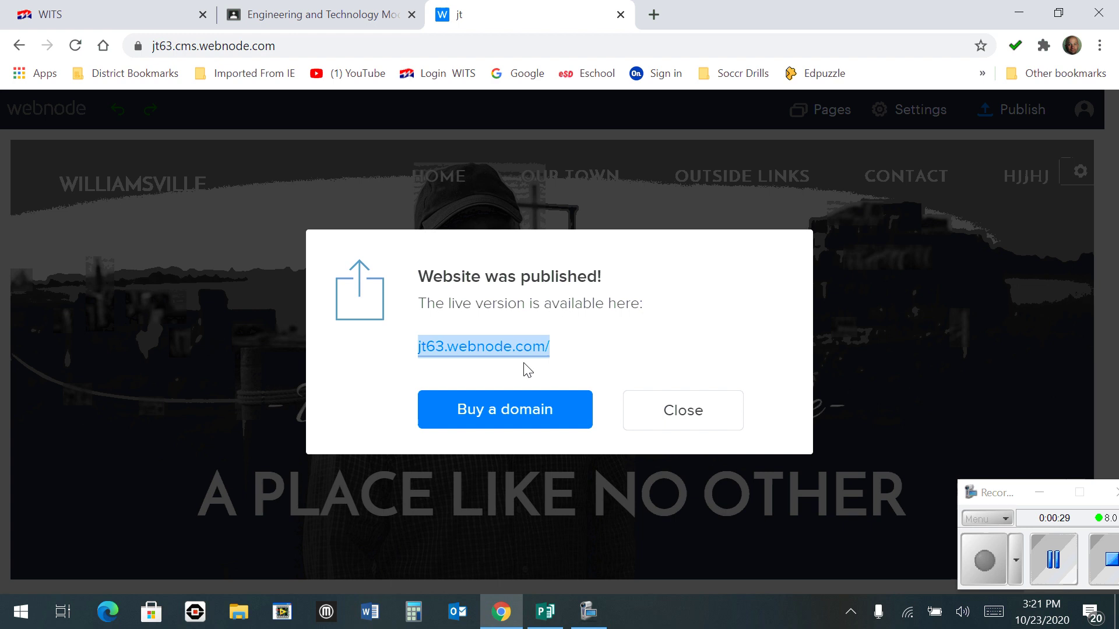
# Switch to the Engineering and Technology class tab with the Website Design Project post.
pyautogui.click(334, 15)
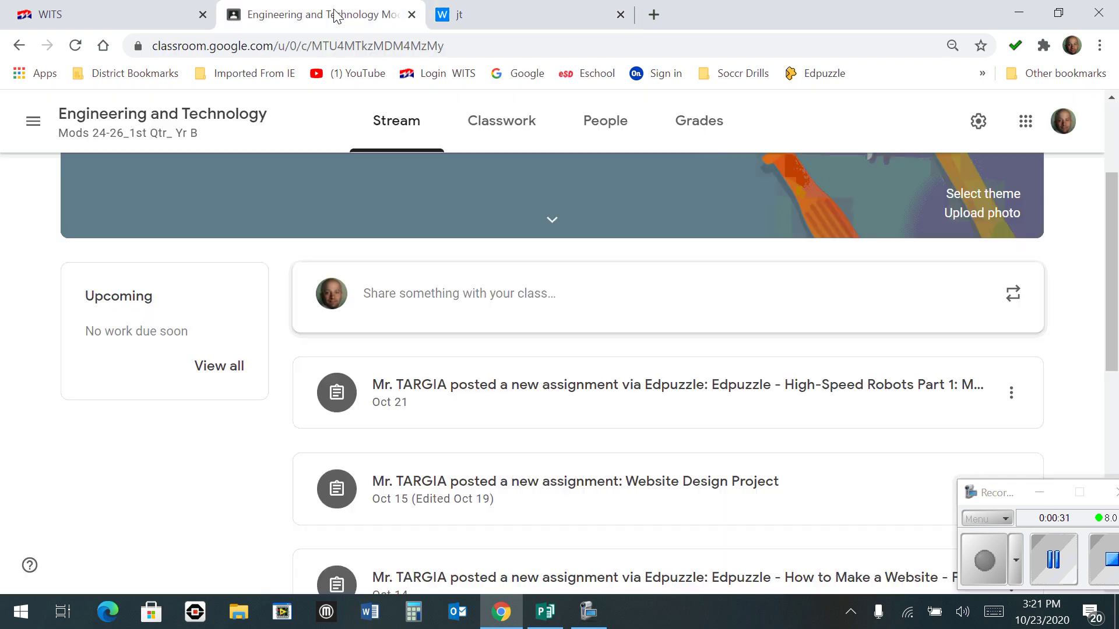
pyautogui.scroll(2, 669, 407)
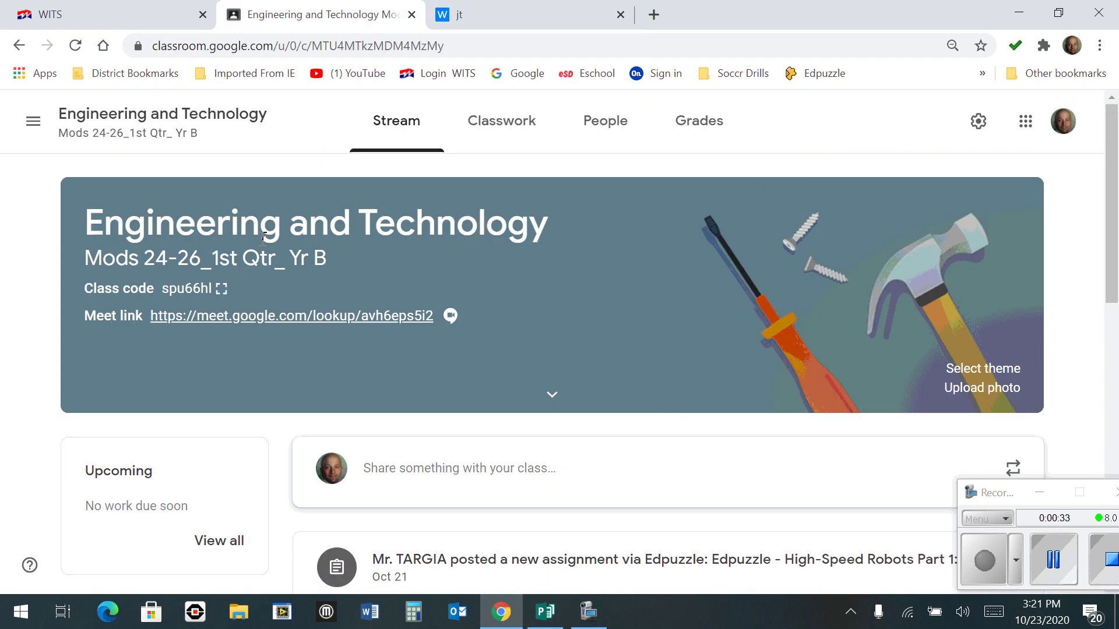
pyautogui.scroll(-1, 630, 358)
pyautogui.scroll(-3, 629, 358)
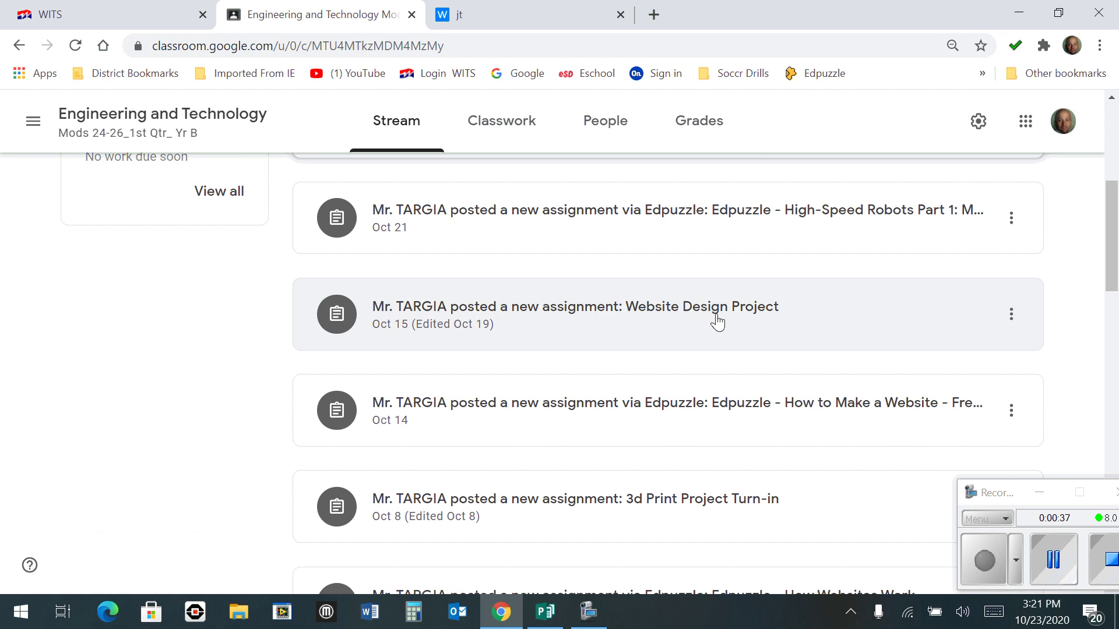
# Open the Website Design Project post's Student work page to view submissions.
pyautogui.click(637, 330)
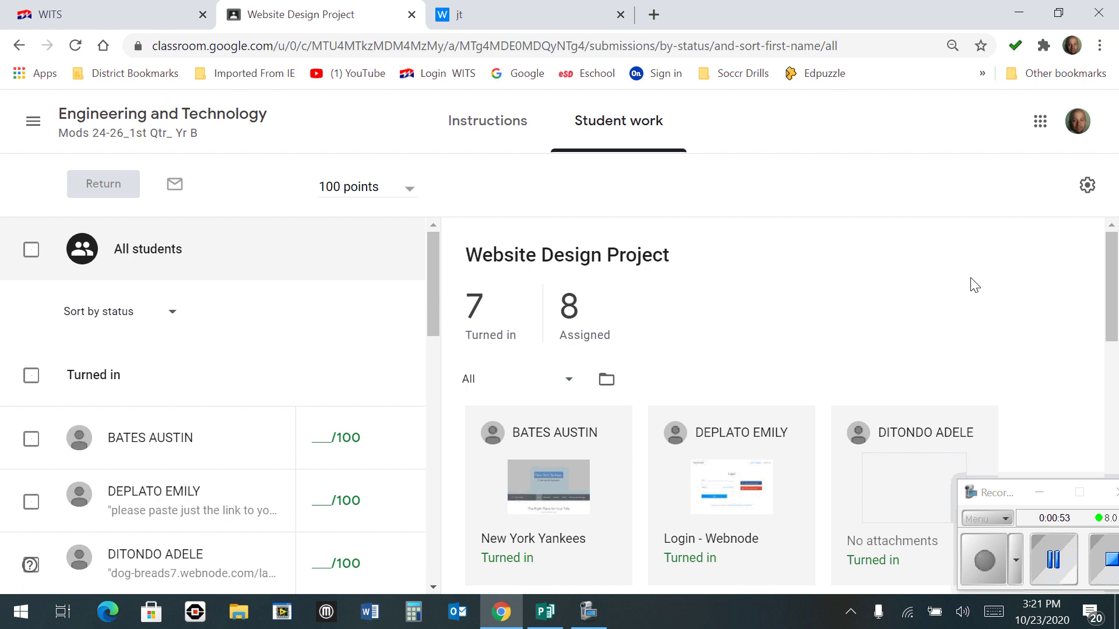
pyautogui.scroll(-1, 973, 286)
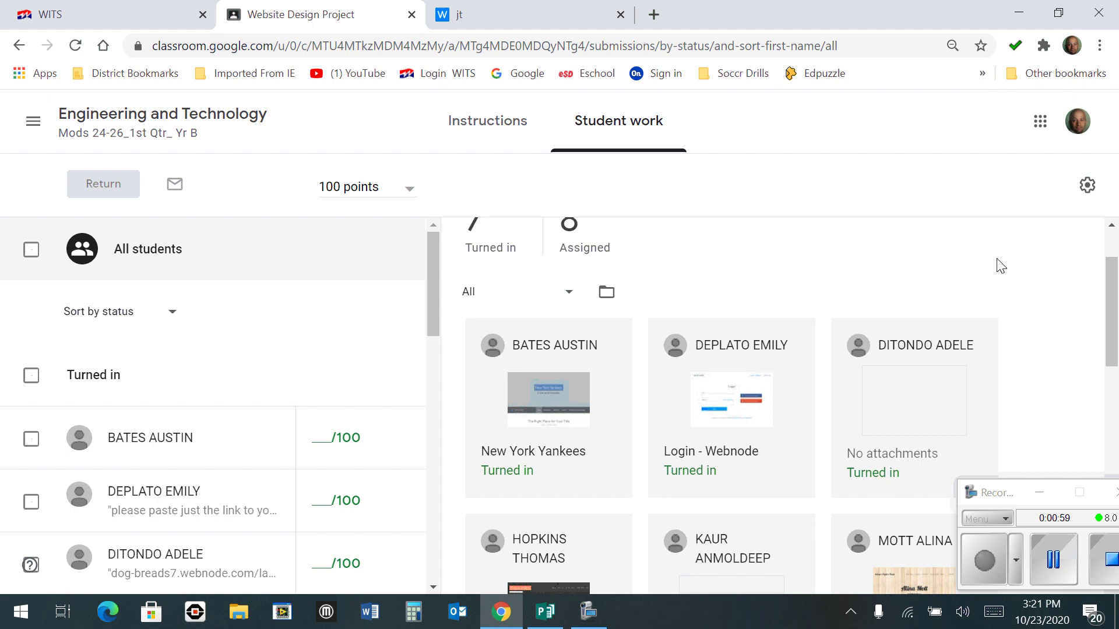
pyautogui.scroll(-3, 1001, 265)
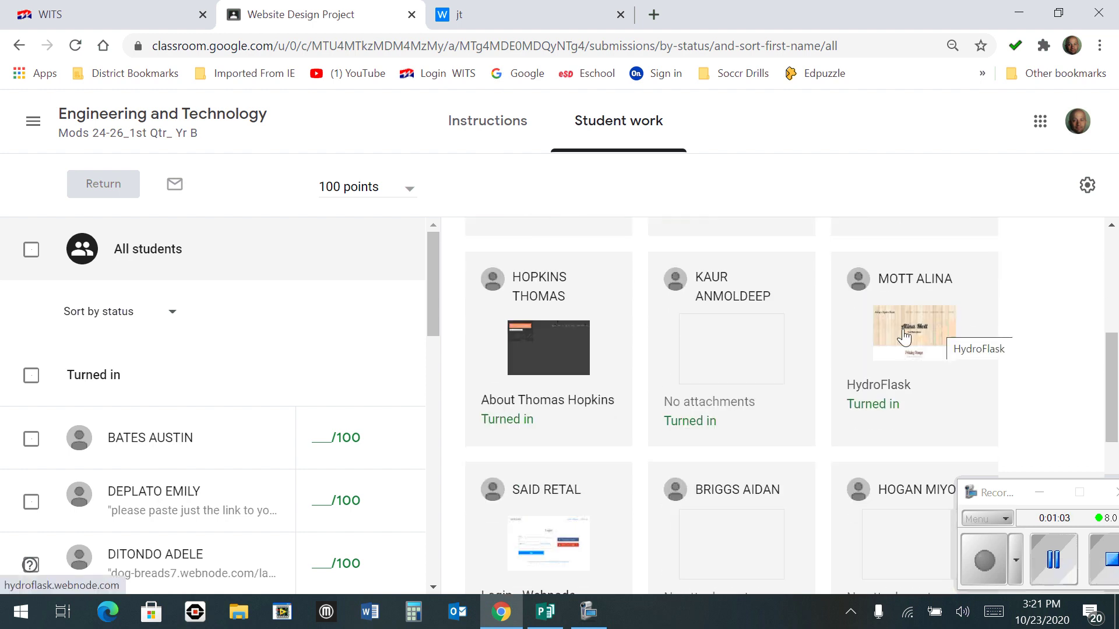
pyautogui.scroll(-2, 893, 322)
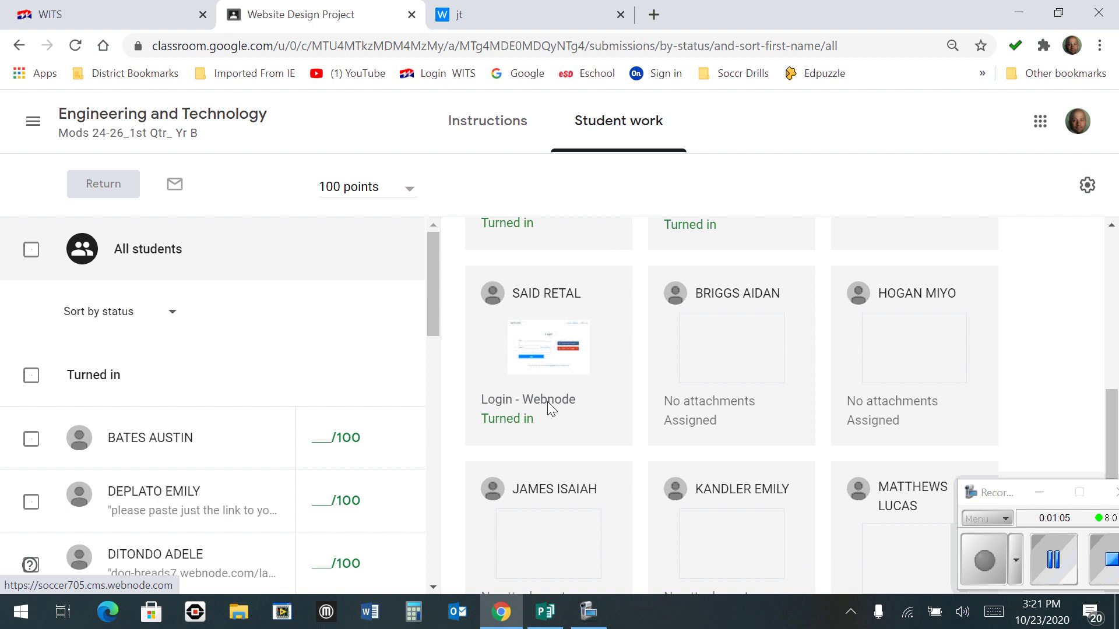
pyautogui.scroll(-3, 577, 398)
pyautogui.scroll(8, 633, 393)
pyautogui.scroll(-1, 612, 420)
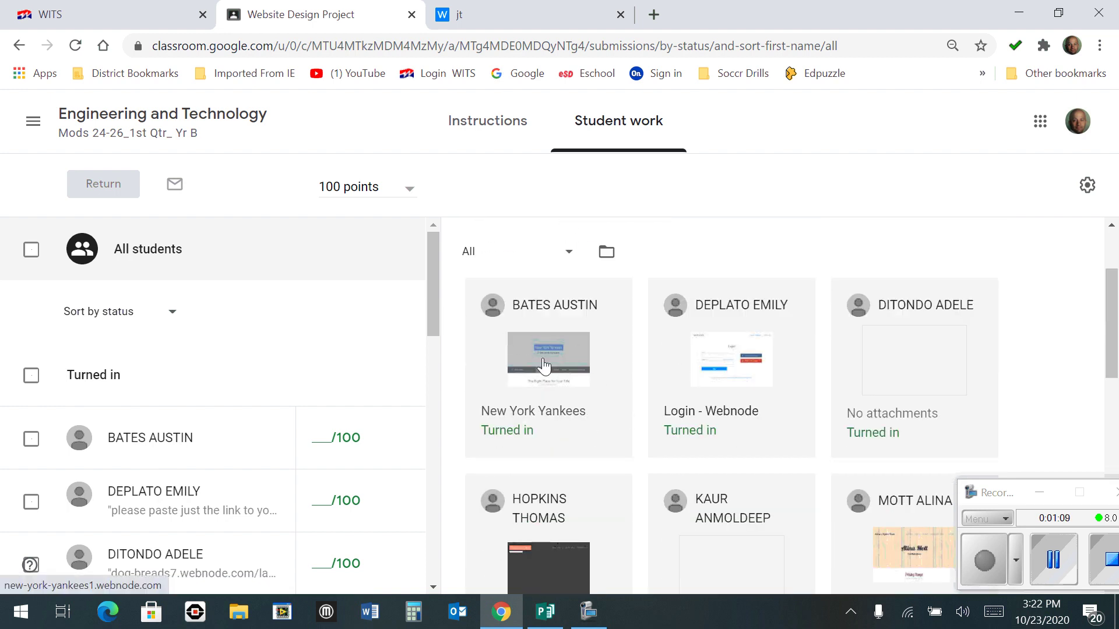
pyautogui.scroll(2, 613, 411)
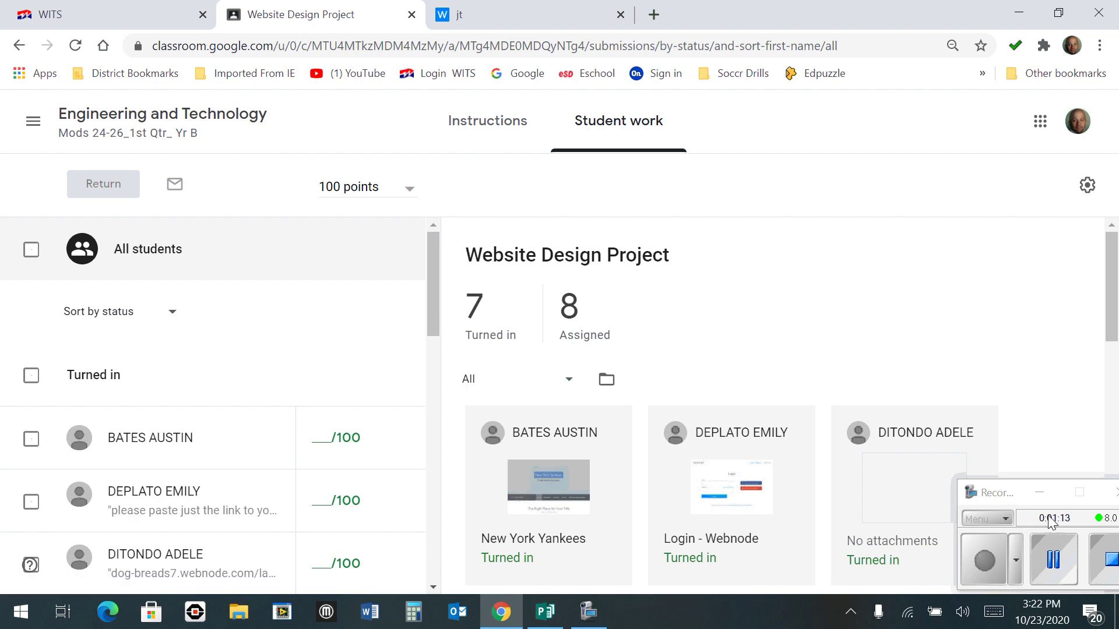
pyautogui.scroll(-2, 906, 508)
pyautogui.scroll(-3, 907, 507)
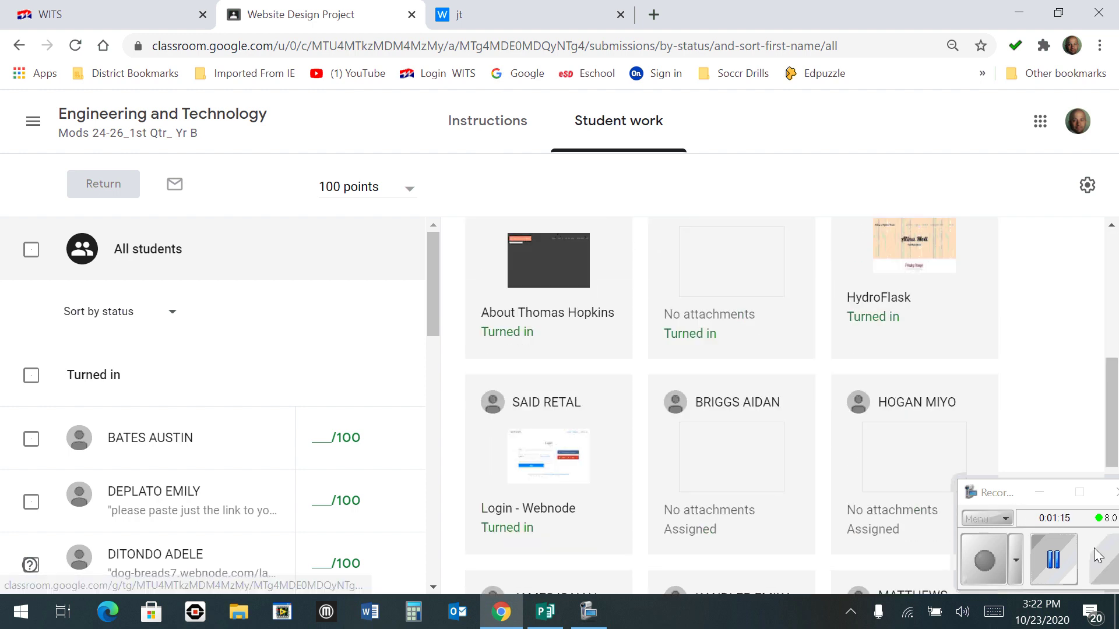